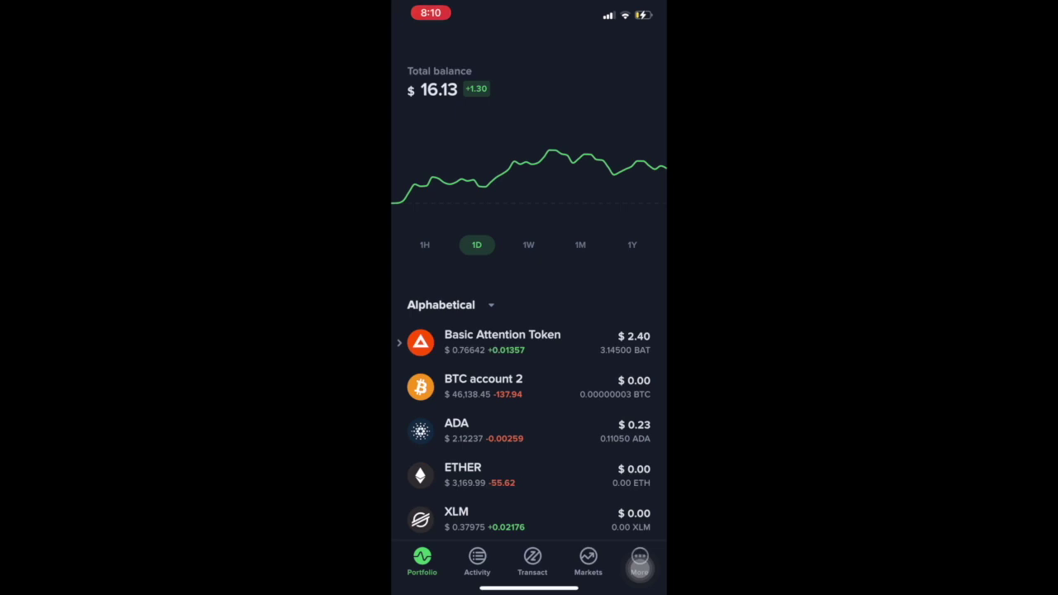
- Expand XRP in the Uphold portfolio and open the Ripple Baby sub-account with its $0.00 balance
scroll(529, 388, down, 2)
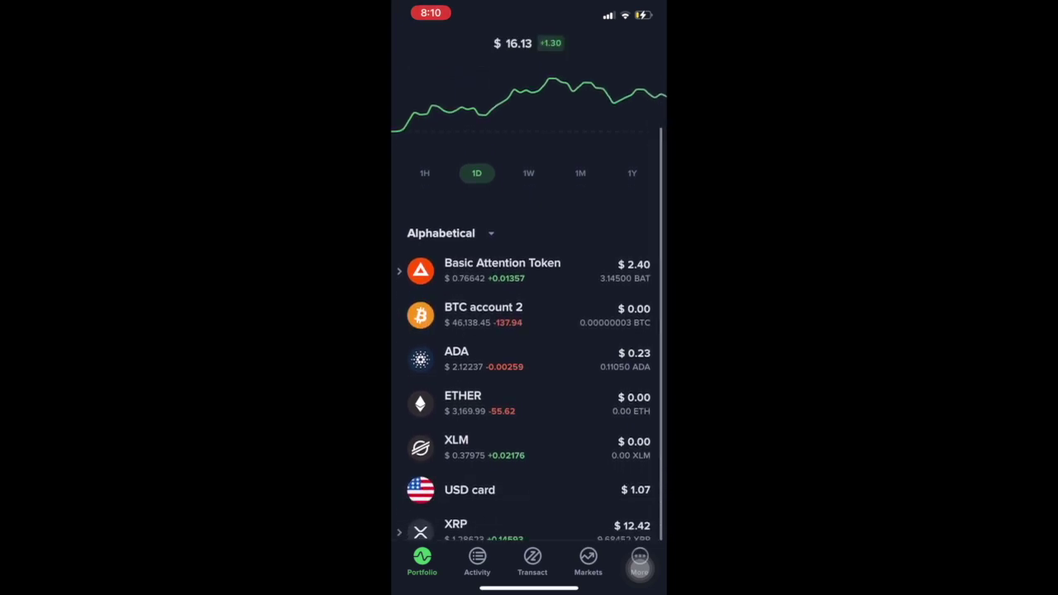
scroll(529, 388, down, 1)
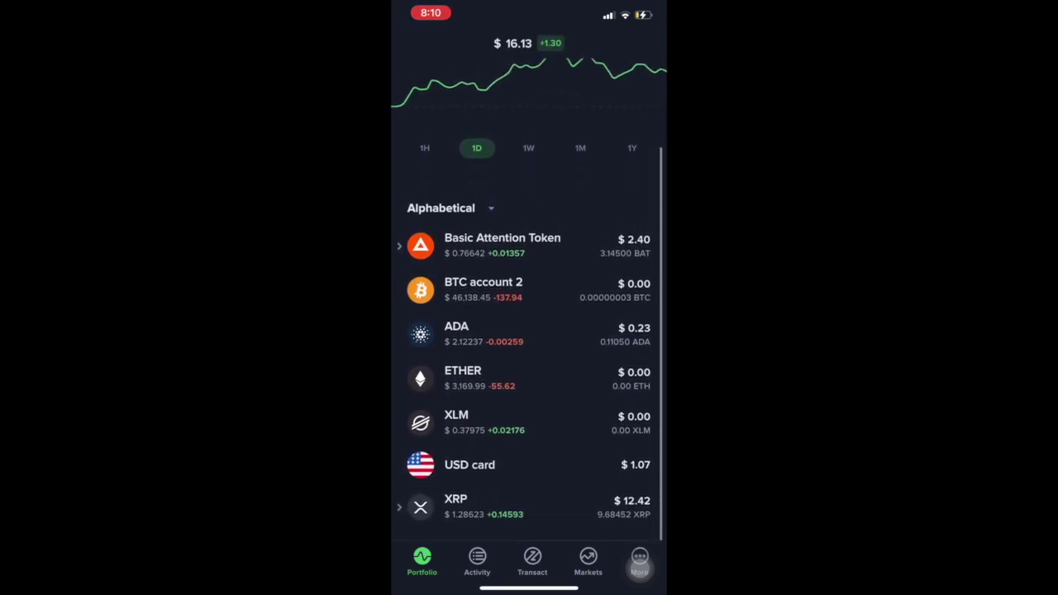
click(496, 506)
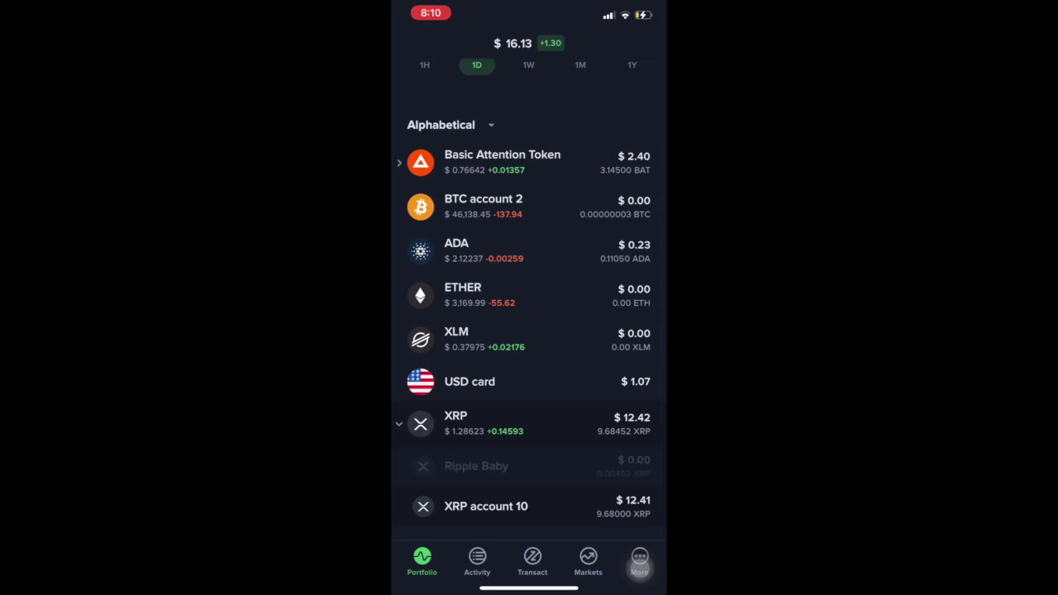
click(476, 466)
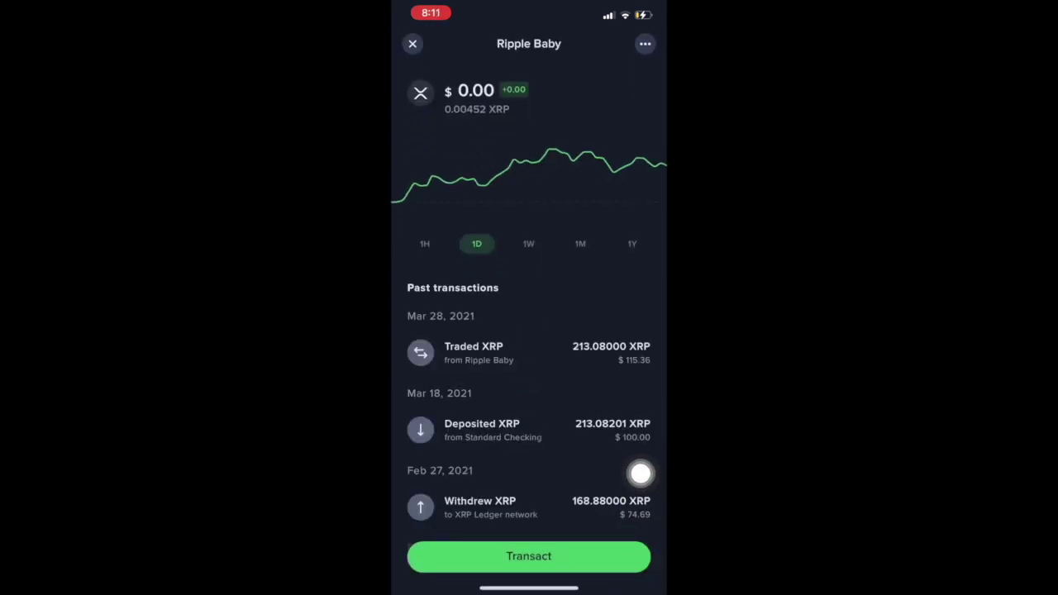
- Start an Anything To Anything transaction of 100 USD funded from the linked bank account
click(529, 556)
click(529, 499)
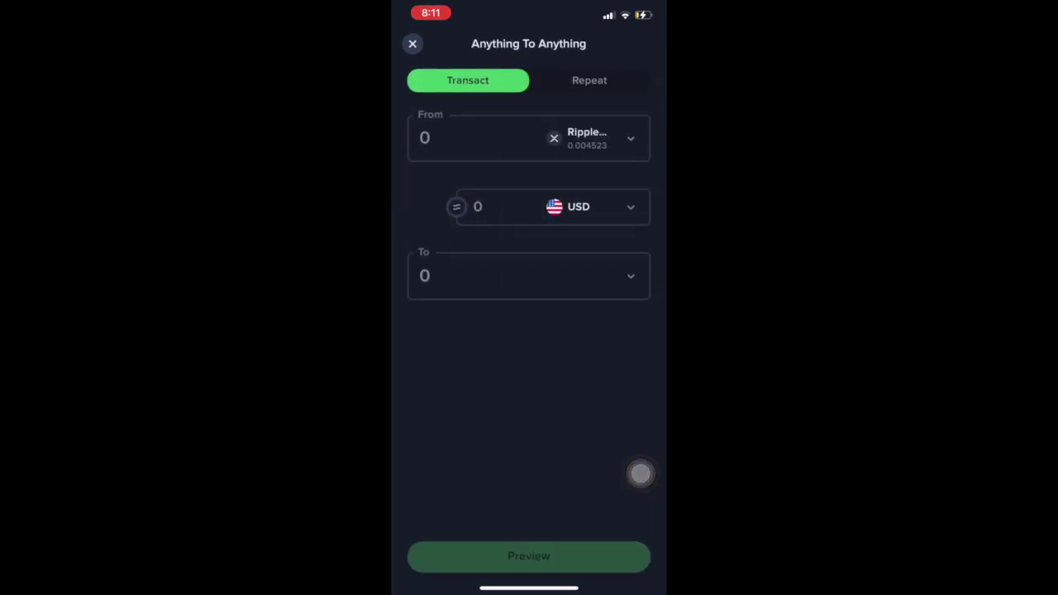
click(595, 138)
scroll(537, 325, down, 2)
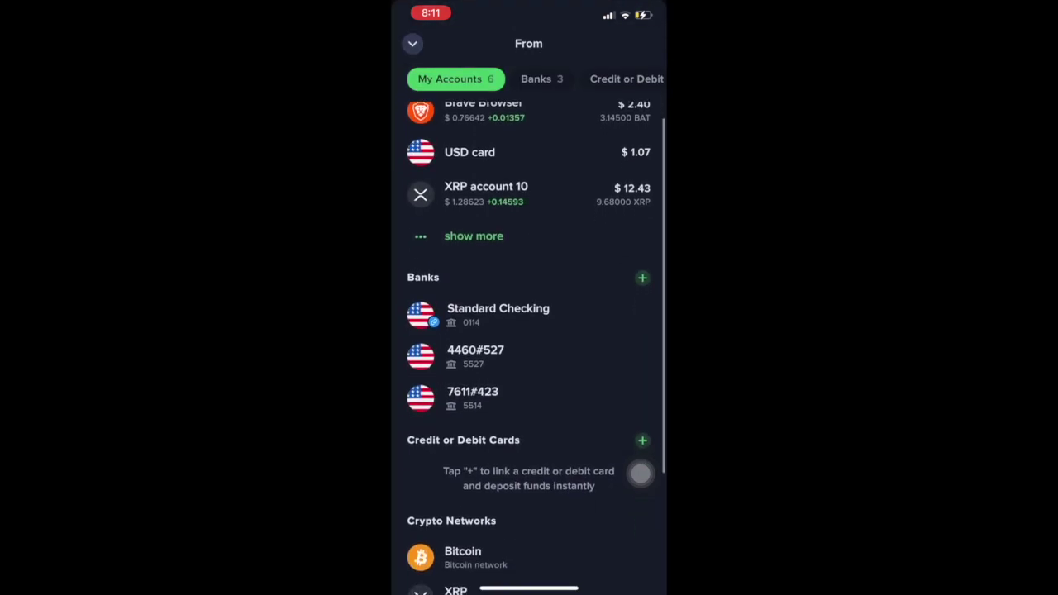
drag(640, 474, 615, 525)
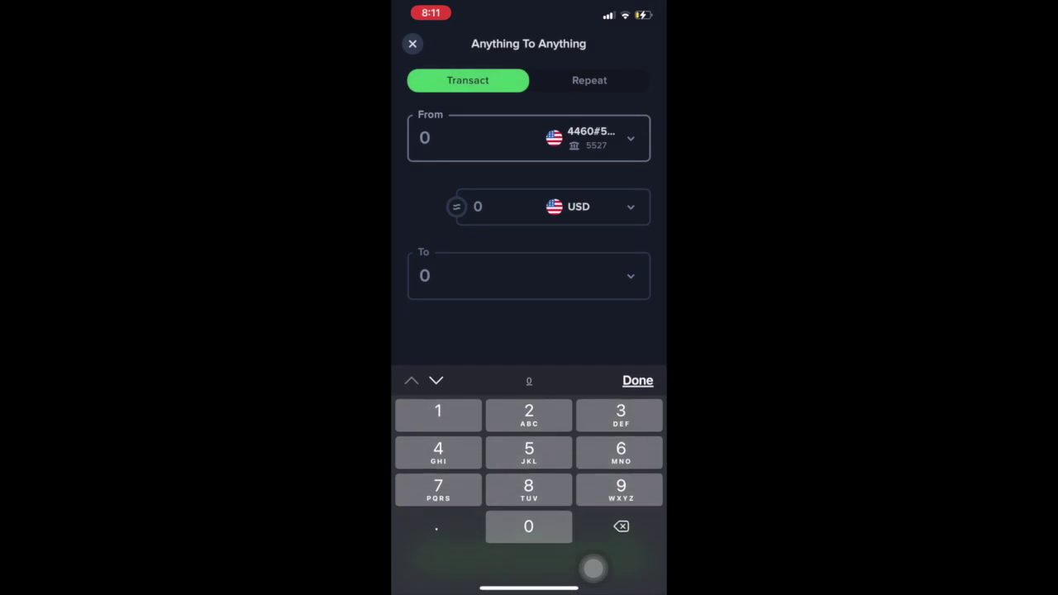
text(1)
text(00)
click(637, 380)
- Set Ripple Baby as the destination and preview the $100 deposit for about 76.86 XRP
click(529, 275)
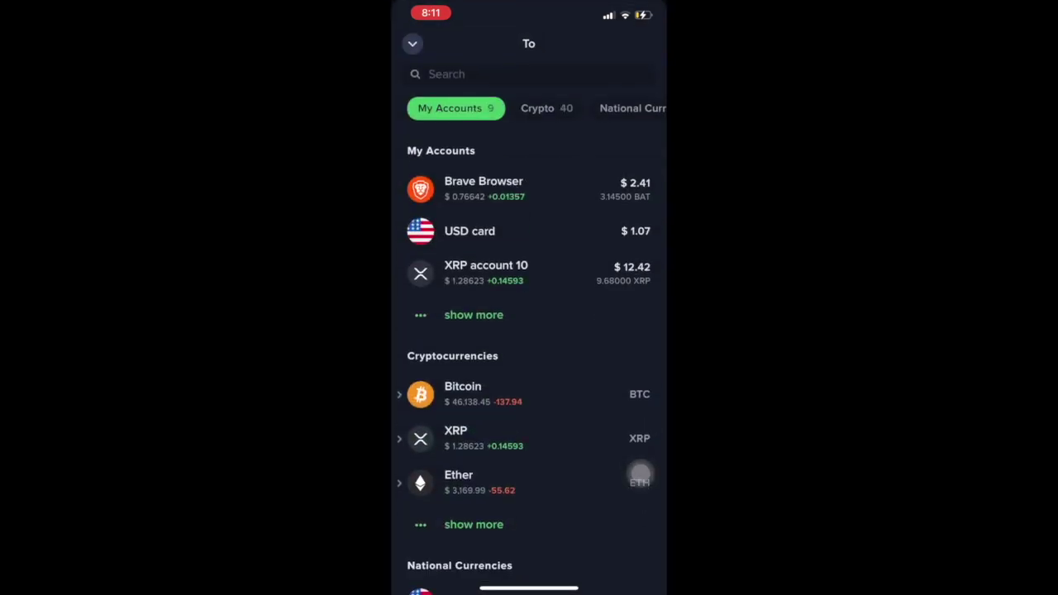
scroll(641, 474, down, 1)
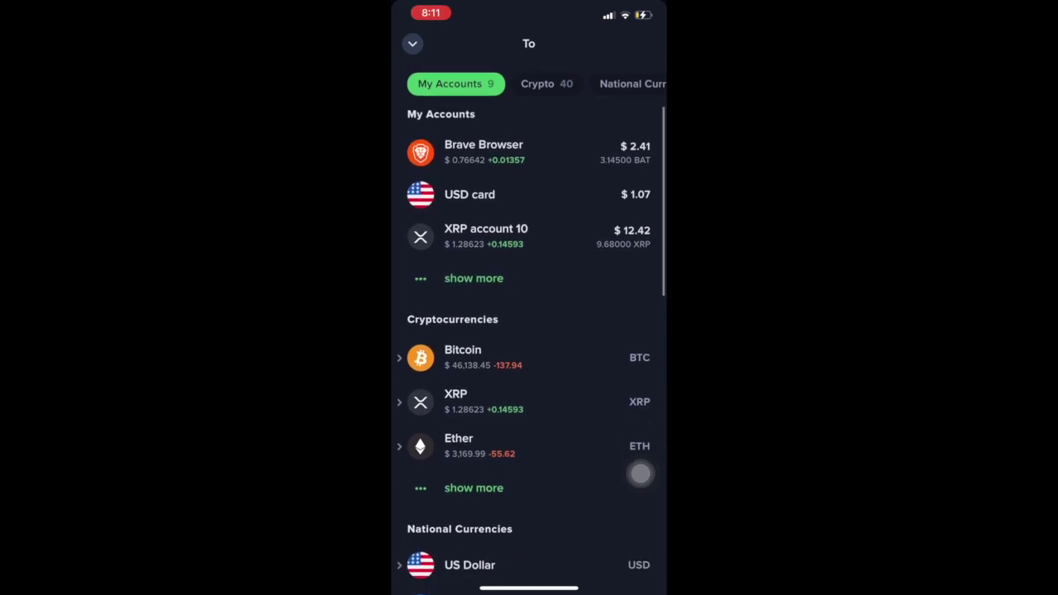
scroll(529, 331, down, 1)
scroll(529, 331, up, 1)
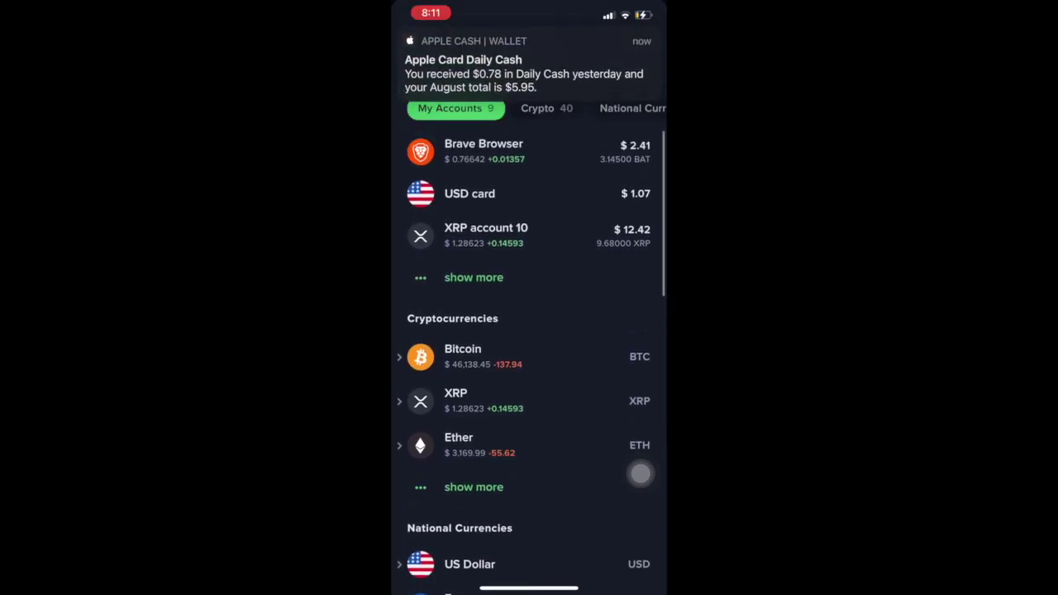
scroll(640, 474, up, 1)
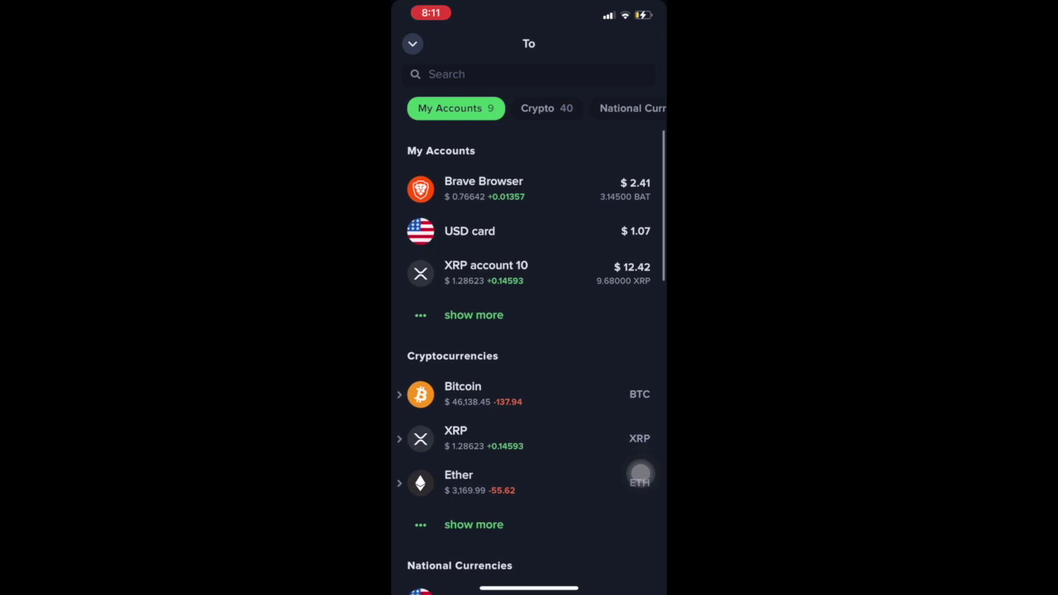
click(474, 315)
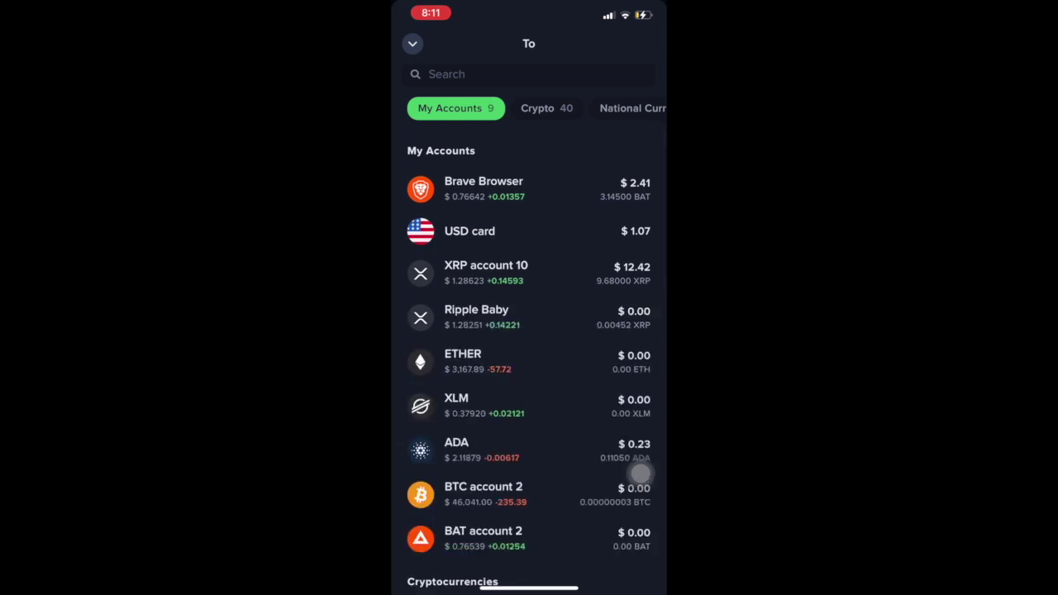
click(476, 317)
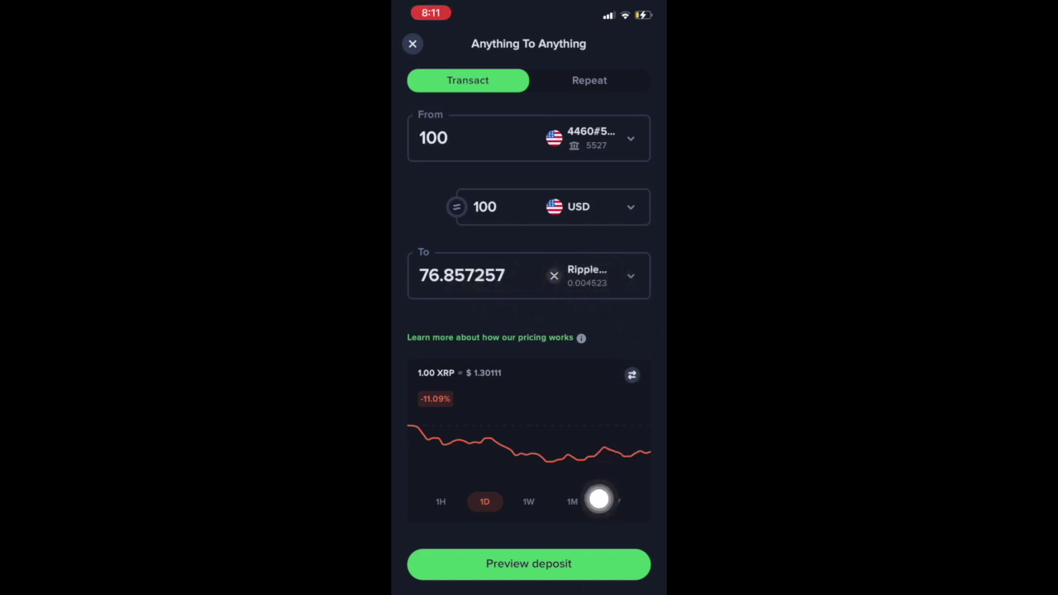
click(636, 558)
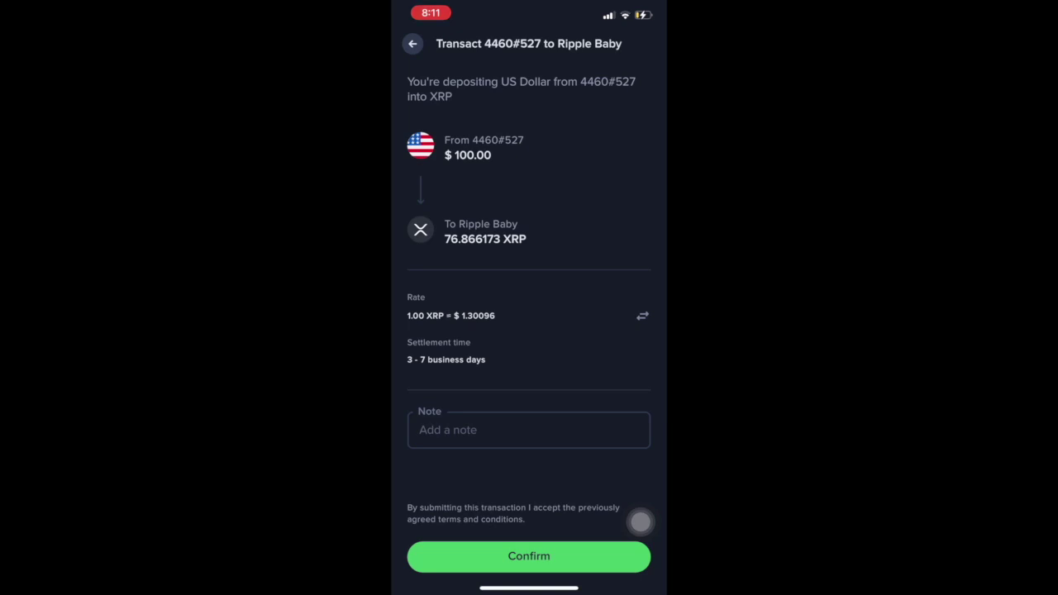
- Add the note 'Wealth' to the $100 Ripple Baby deposit and confirm it
drag(640, 521, 630, 507)
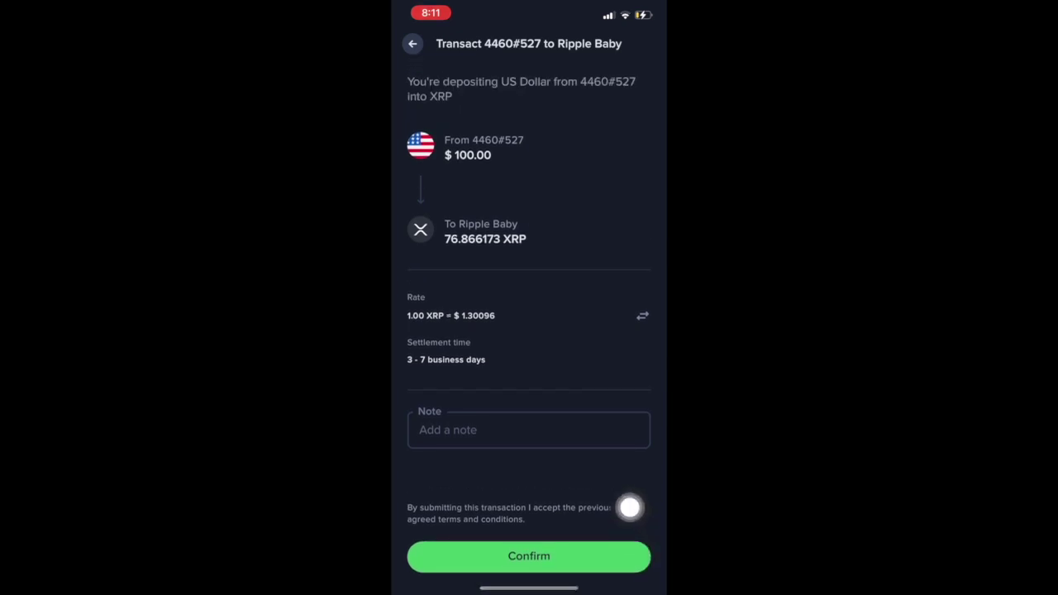
click(640, 397)
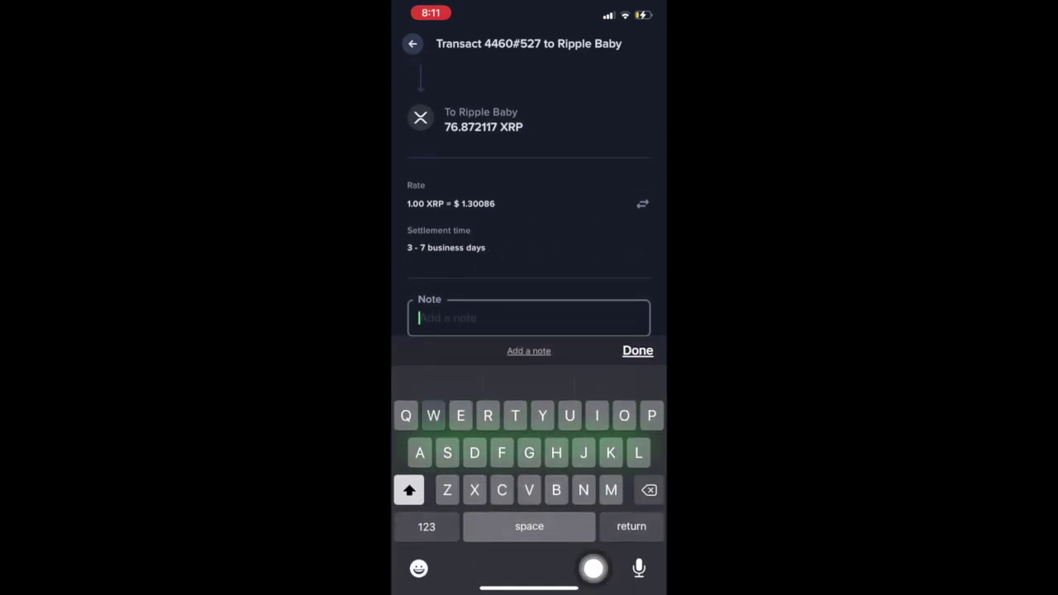
text(Wealtj)
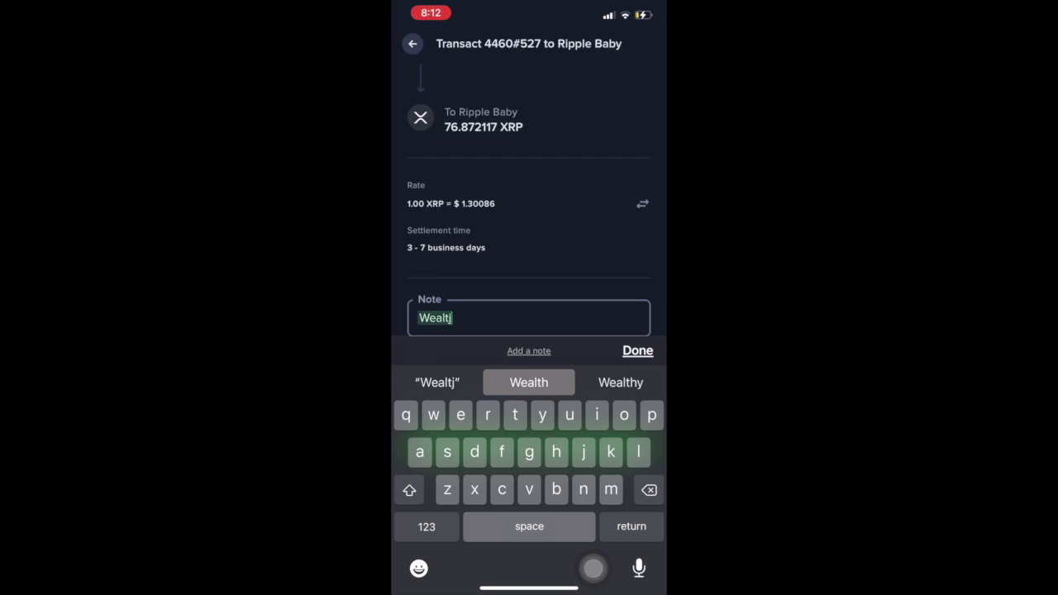
click(529, 382)
click(637, 350)
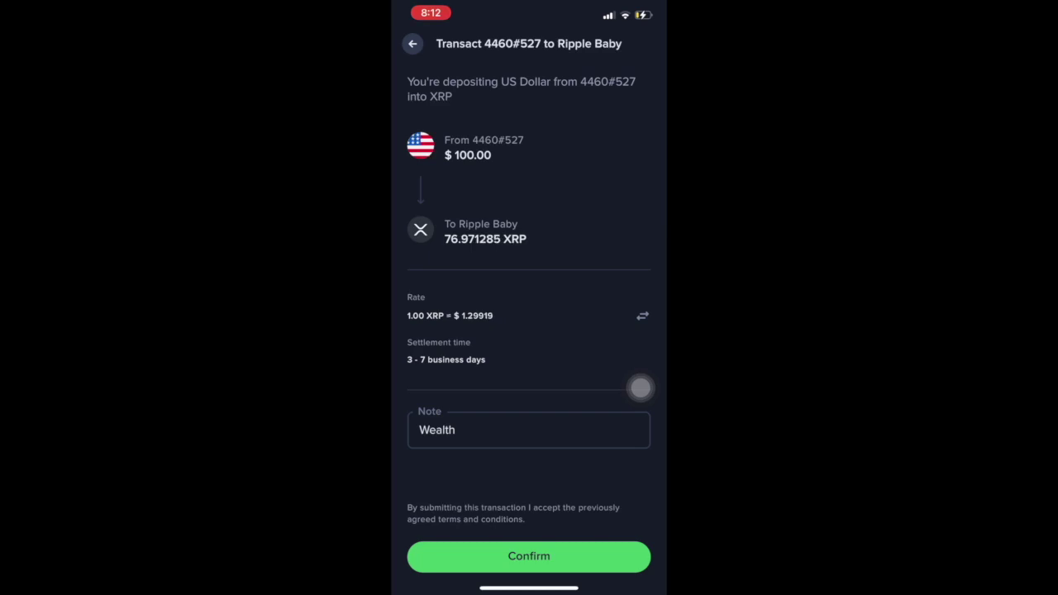
click(528, 555)
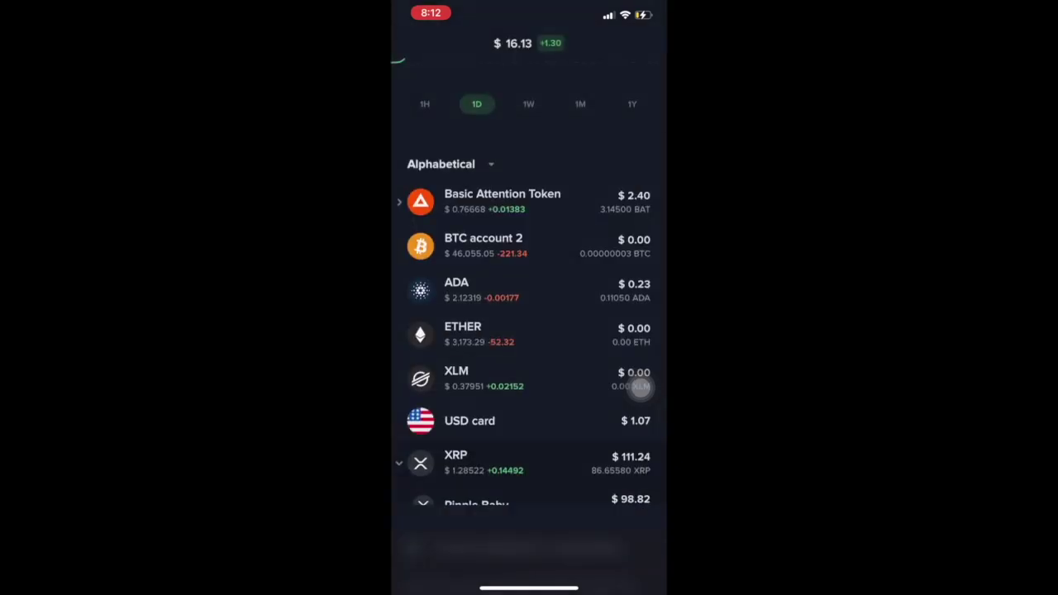
- Check the Uphold portfolio showing XRP at $111.24 with Ripple Baby at $98.82
scroll(641, 388, up, 3)
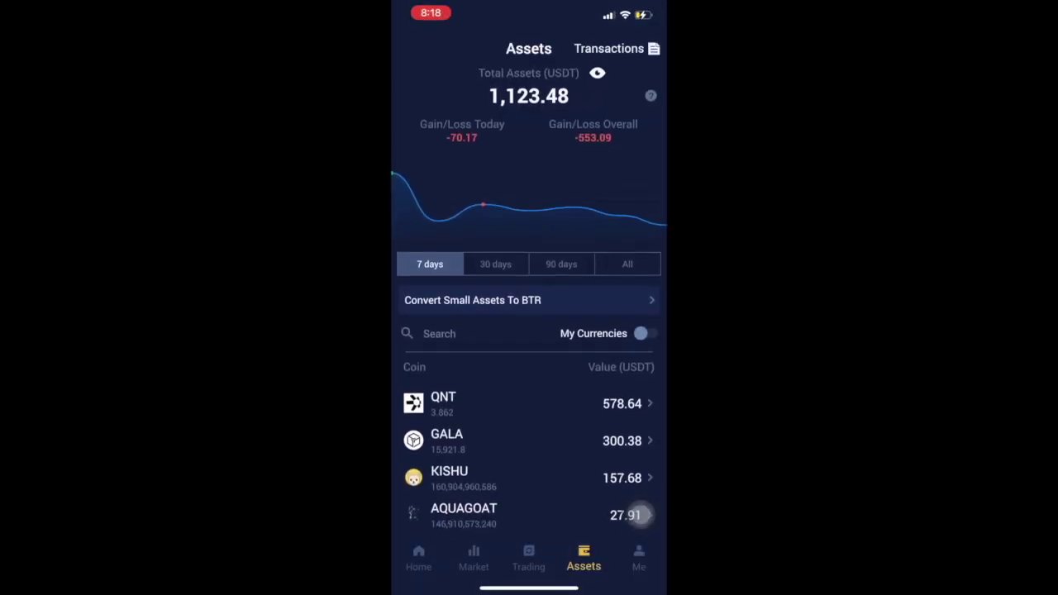
- Filter Bitrue's asset list by 'xrp' and open the XRP asset page
scroll(529, 330, down, 1)
scroll(640, 514, down, 1)
scroll(641, 514, down, 1)
scroll(640, 514, down, 1)
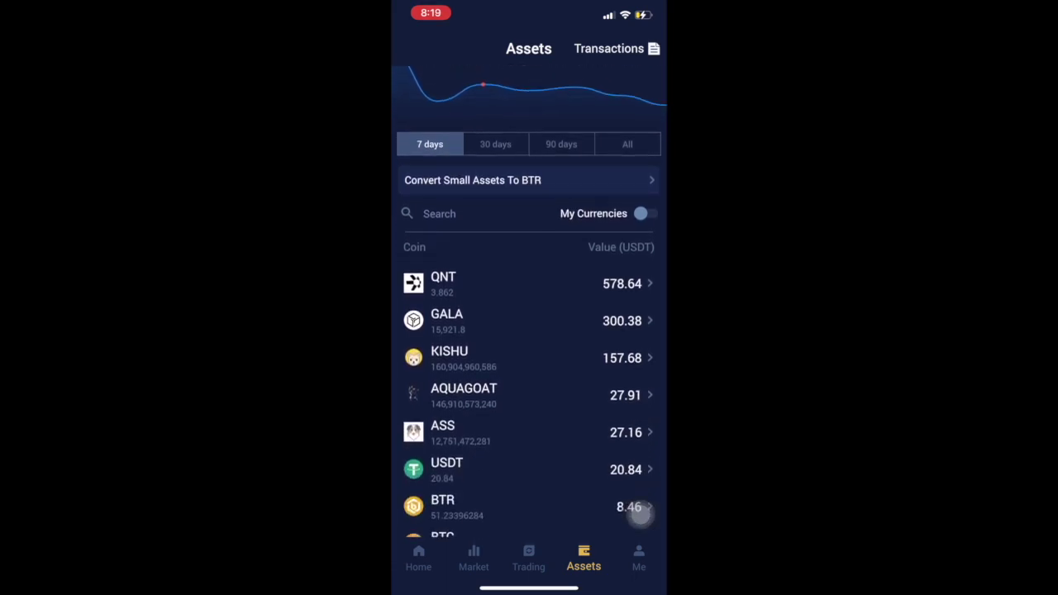
scroll(640, 514, down, 1)
scroll(641, 513, down, 1)
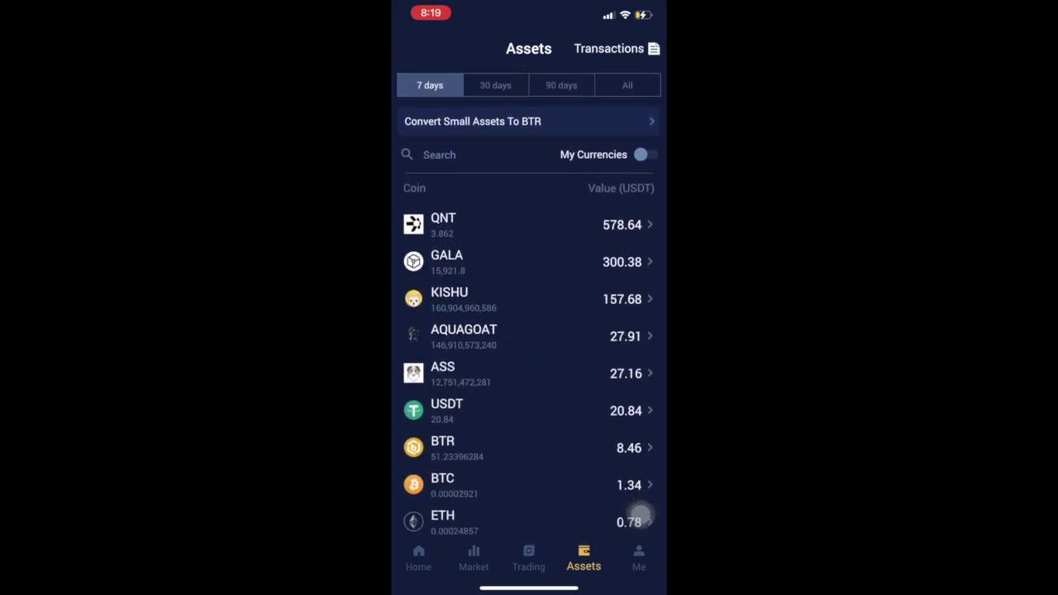
click(439, 154)
text(c)
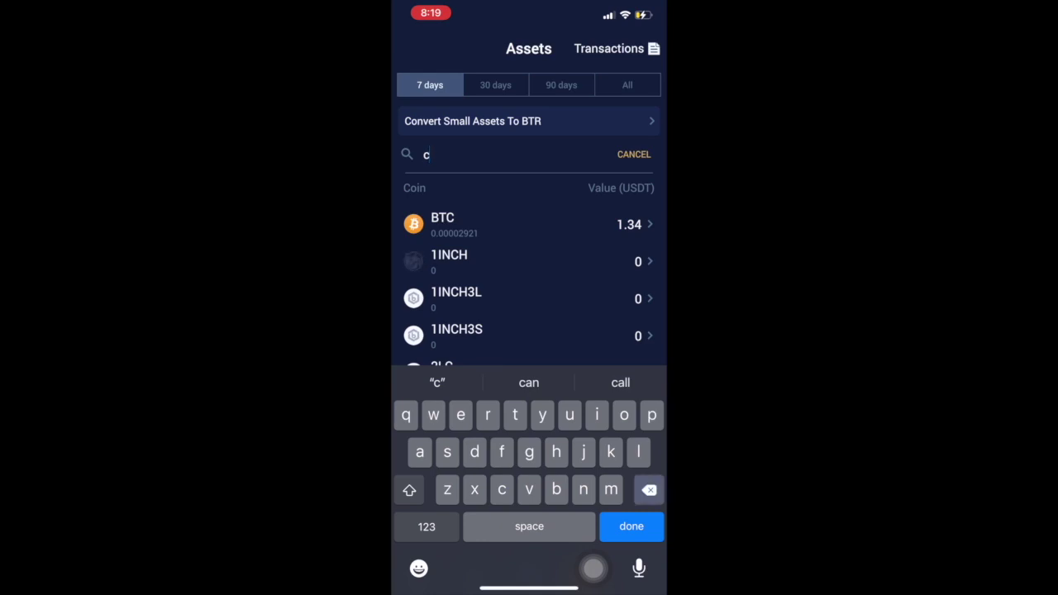
key(BackSpace)
text(xrp)
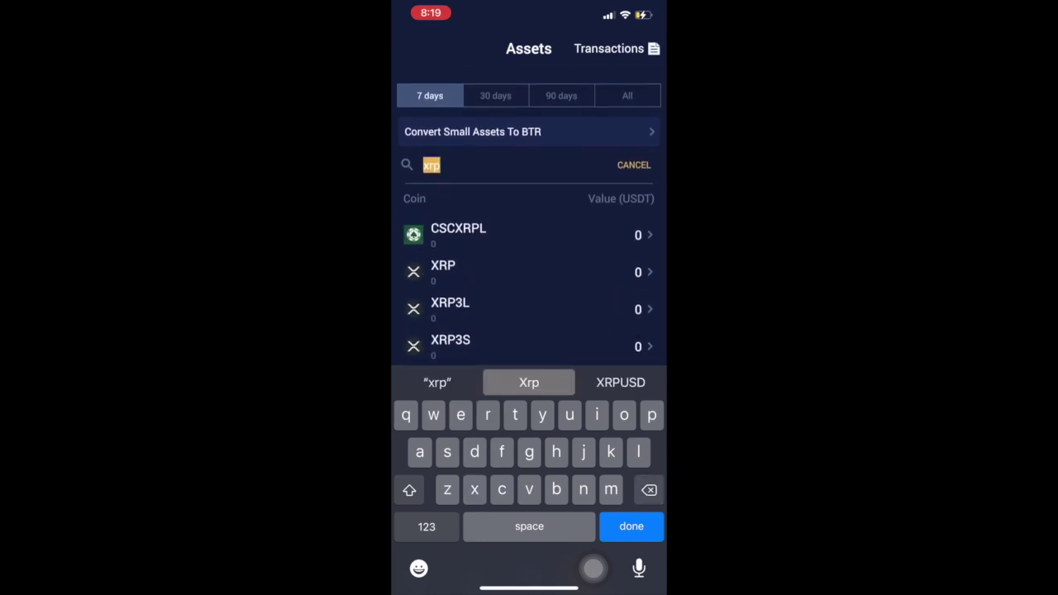
click(463, 272)
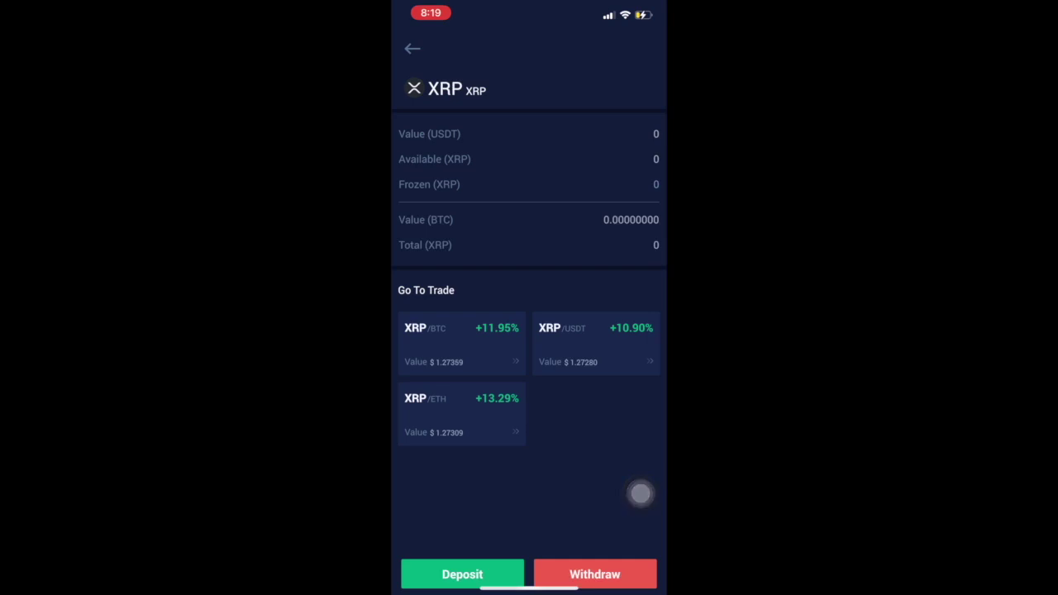
- Return to Bitrue's asset list and check the 20.84 USDT available balance
click(411, 48)
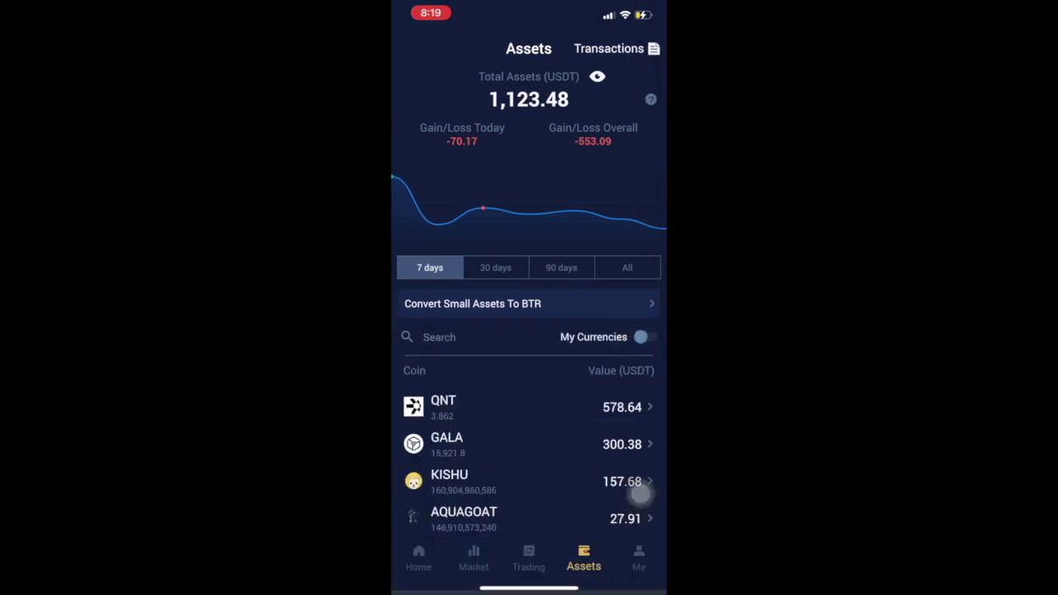
scroll(641, 494, down, 2)
scroll(641, 494, down, 2)
scroll(640, 494, down, 1)
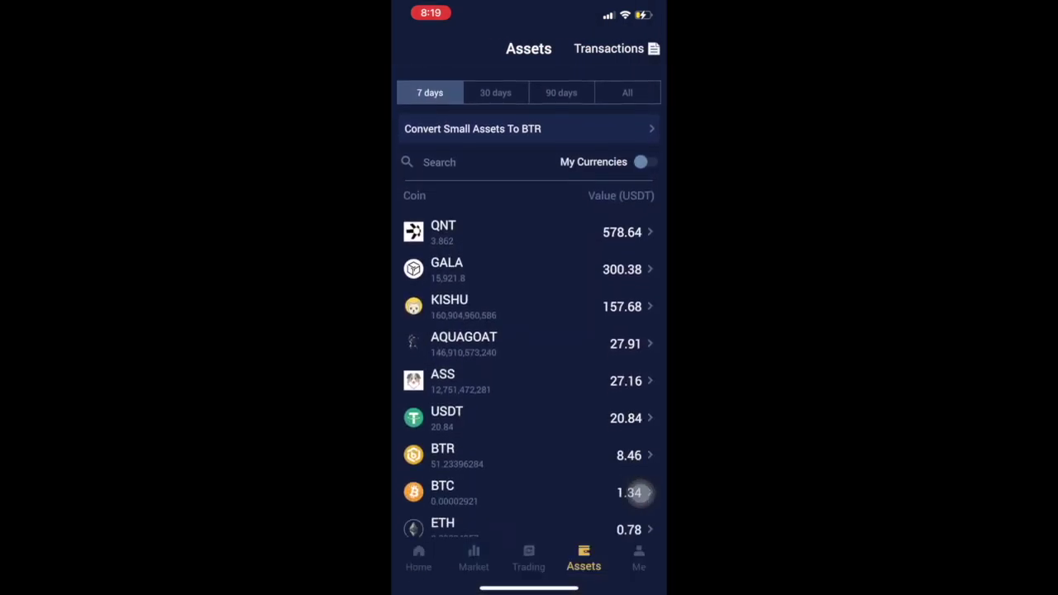
scroll(640, 494, down, 1)
click(513, 395)
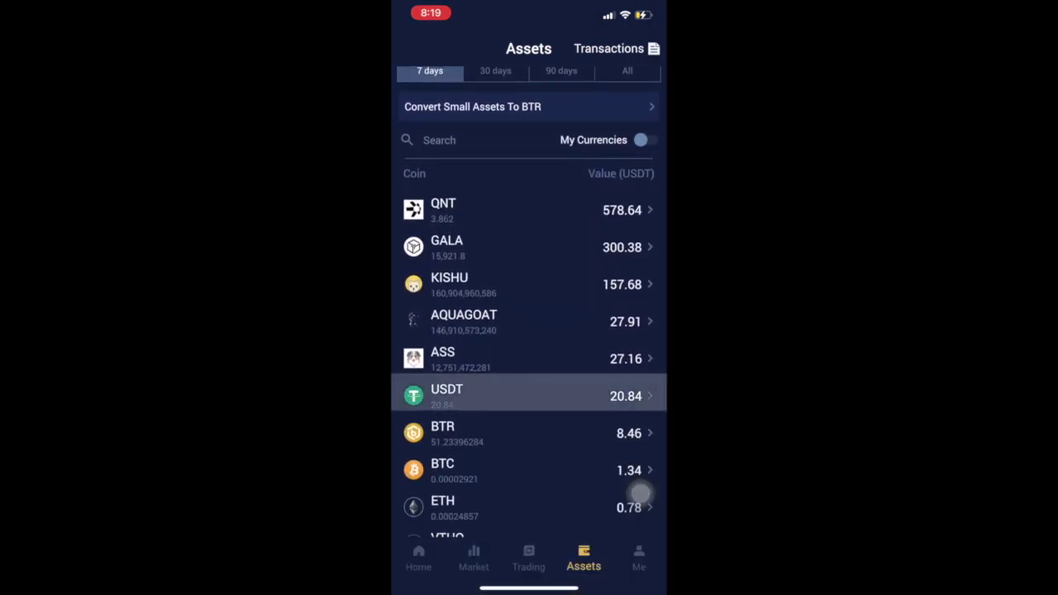
scroll(640, 495, up, 1)
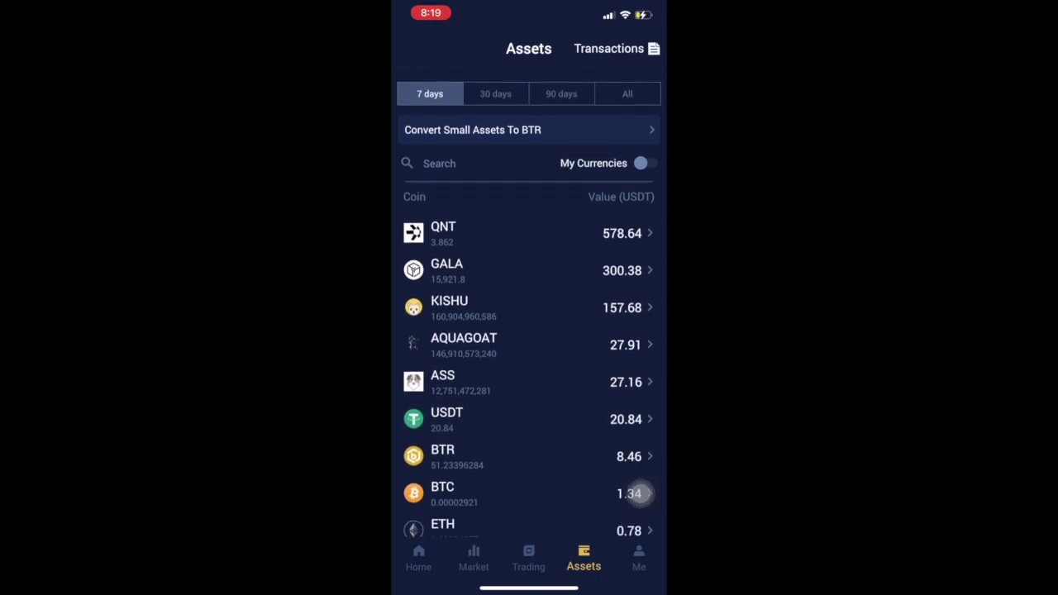
- Find XRP via search and open the XRP/USDT market's buy form
click(487, 163)
text(x)
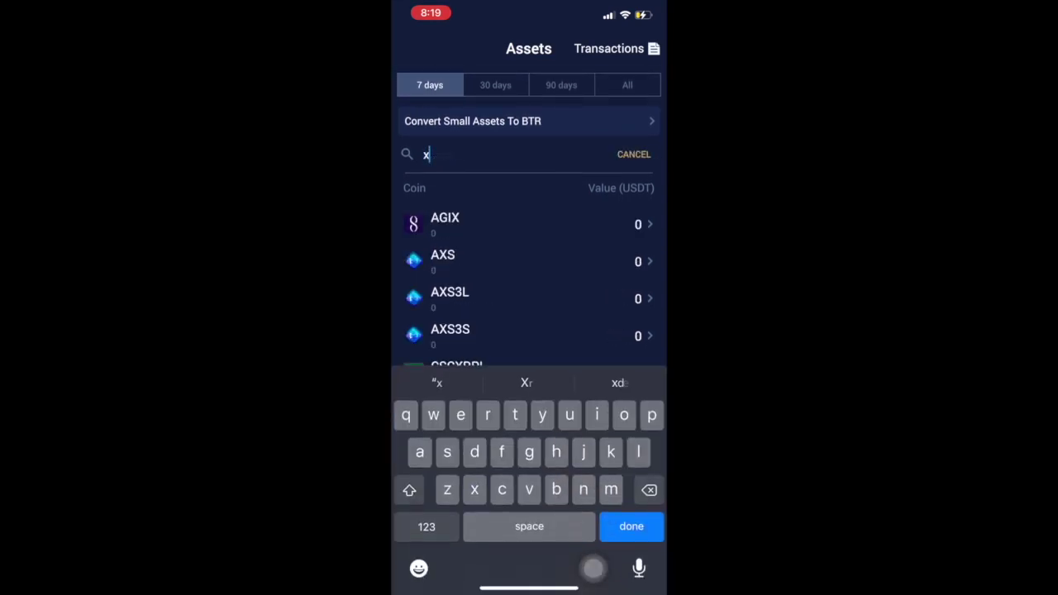
text(rp)
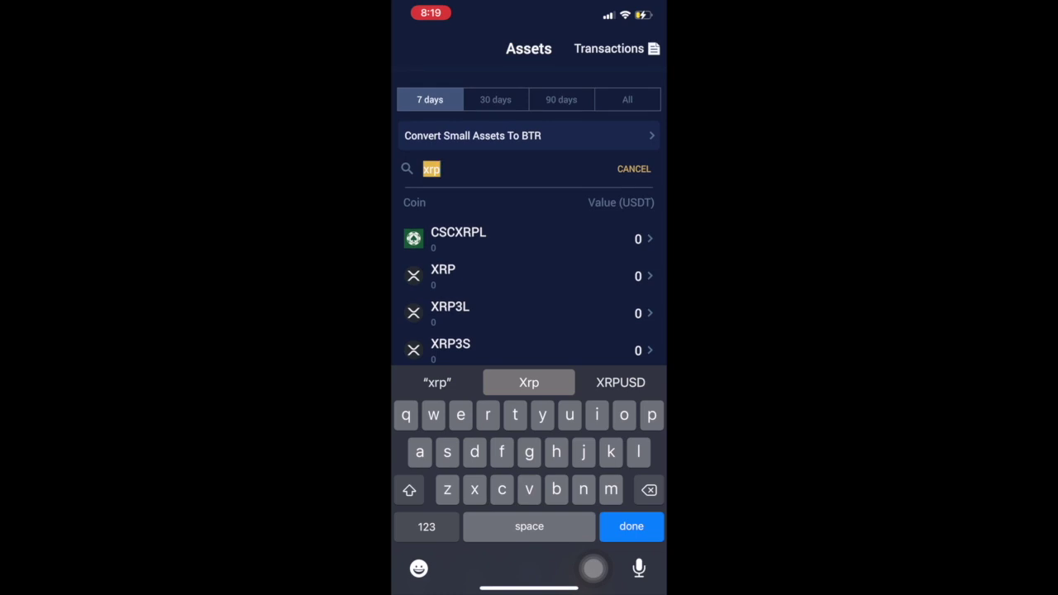
click(451, 273)
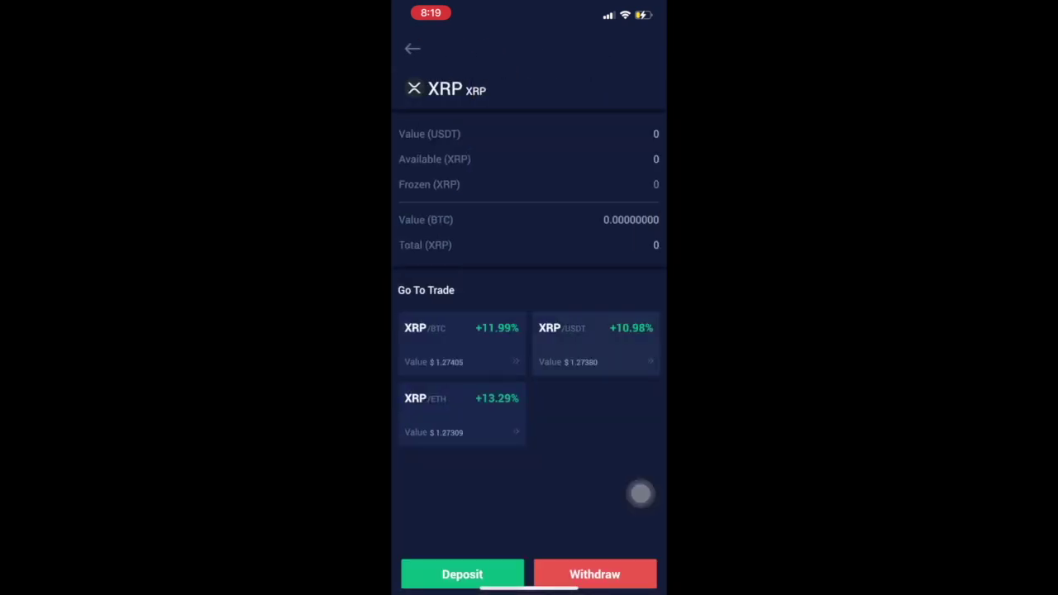
click(595, 343)
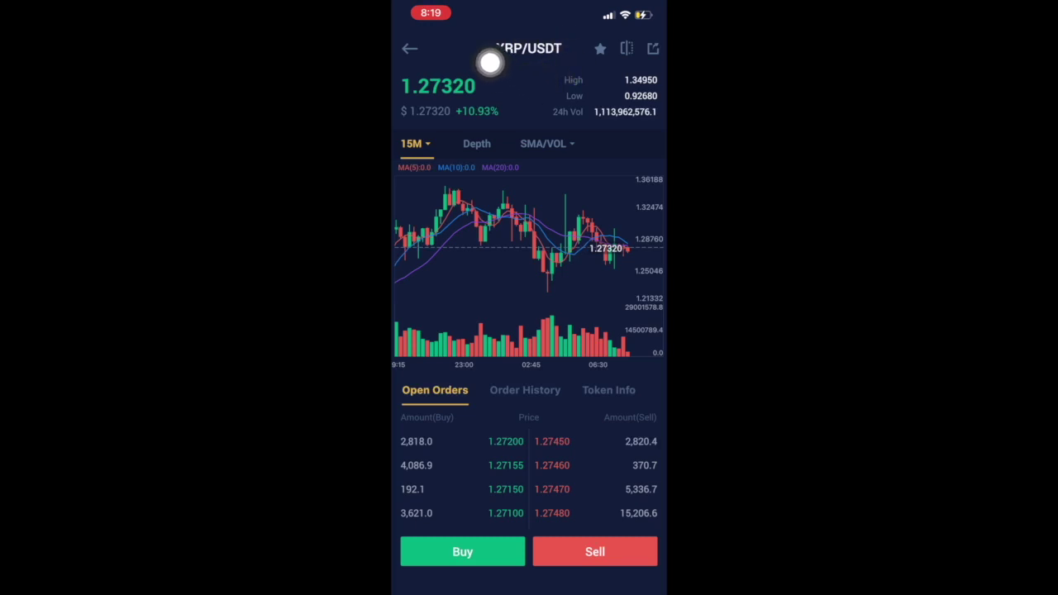
click(417, 542)
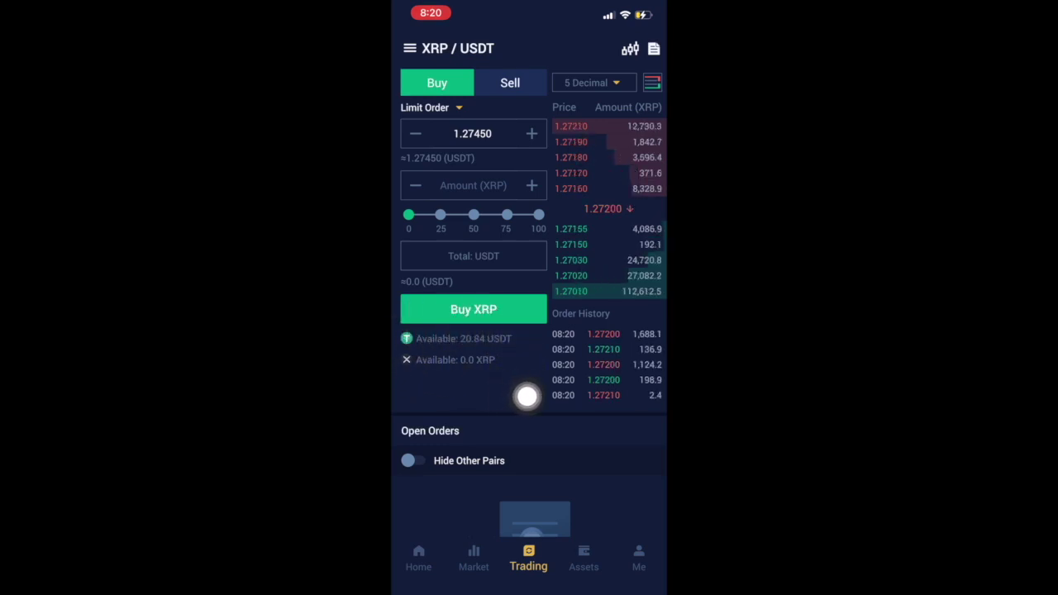
- Place a 100% USDT limit buy for 16.3 XRP and view the updated Assets page
drag(408, 215, 538, 214)
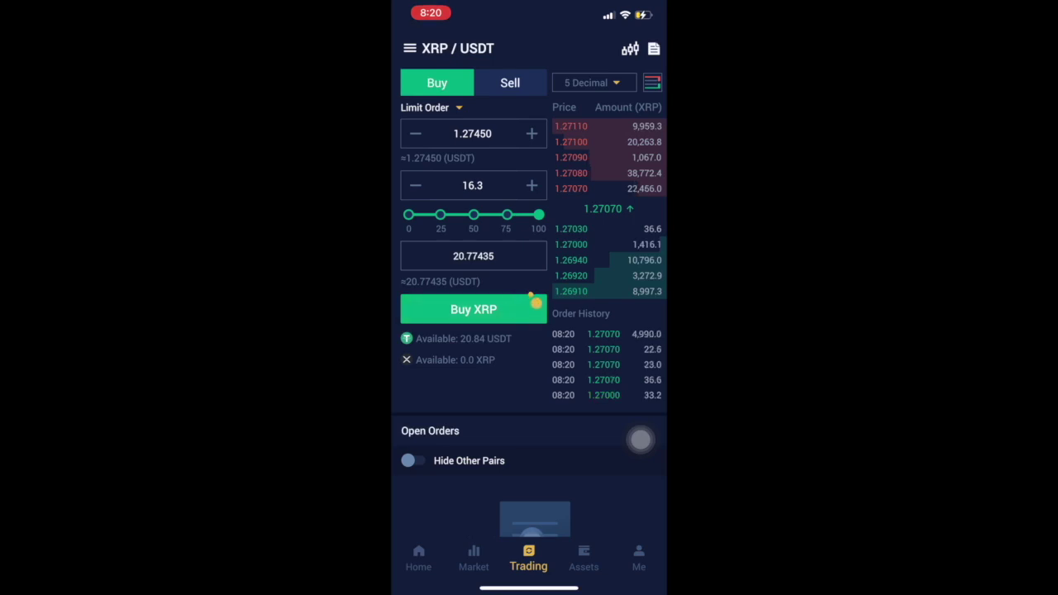
click(536, 303)
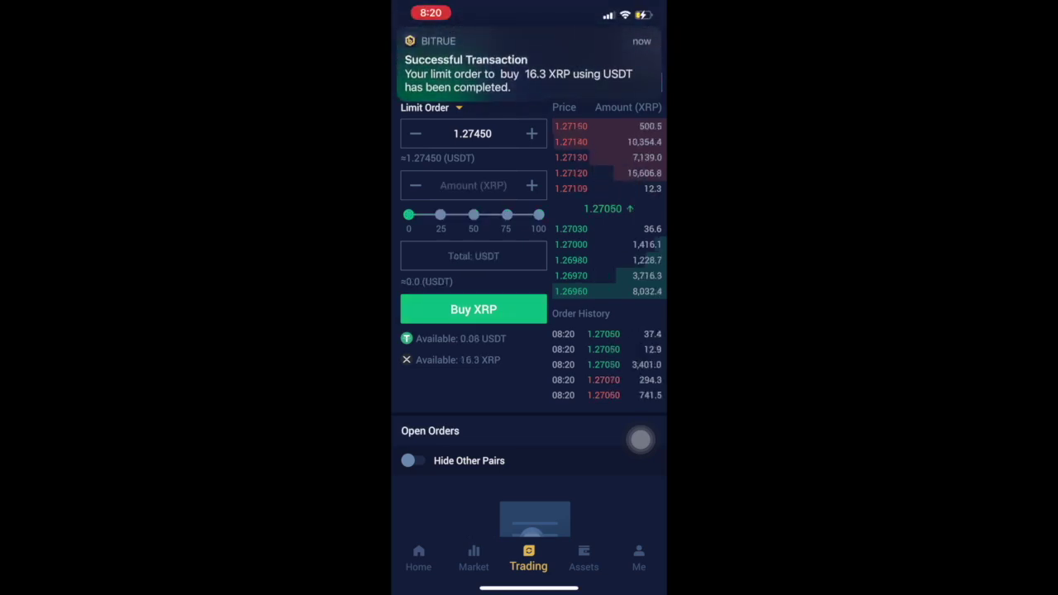
click(583, 558)
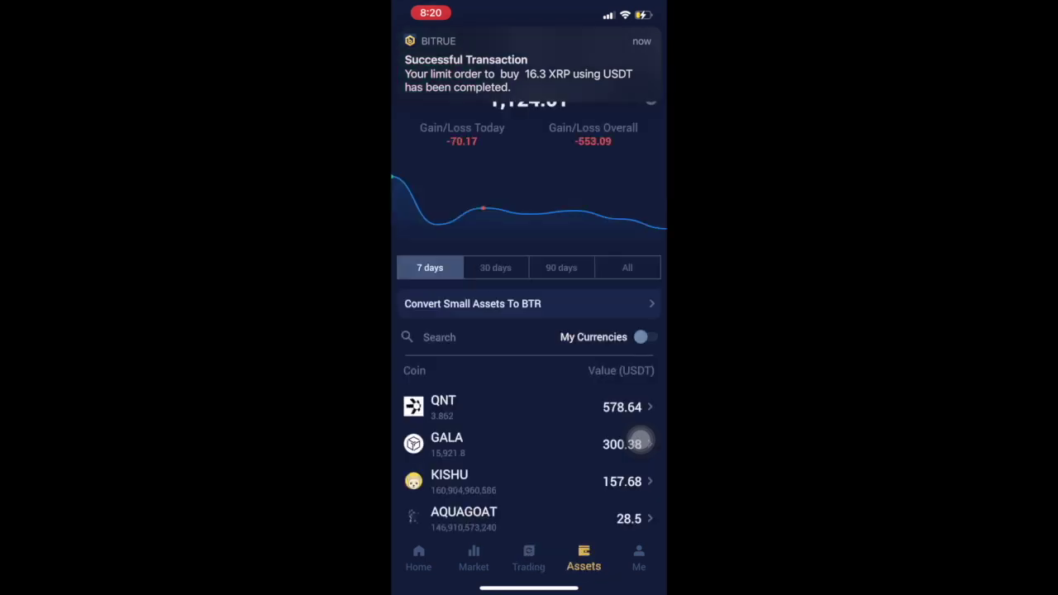
scroll(640, 440, down, 1)
scroll(637, 432, down, 2)
scroll(638, 439, down, 1)
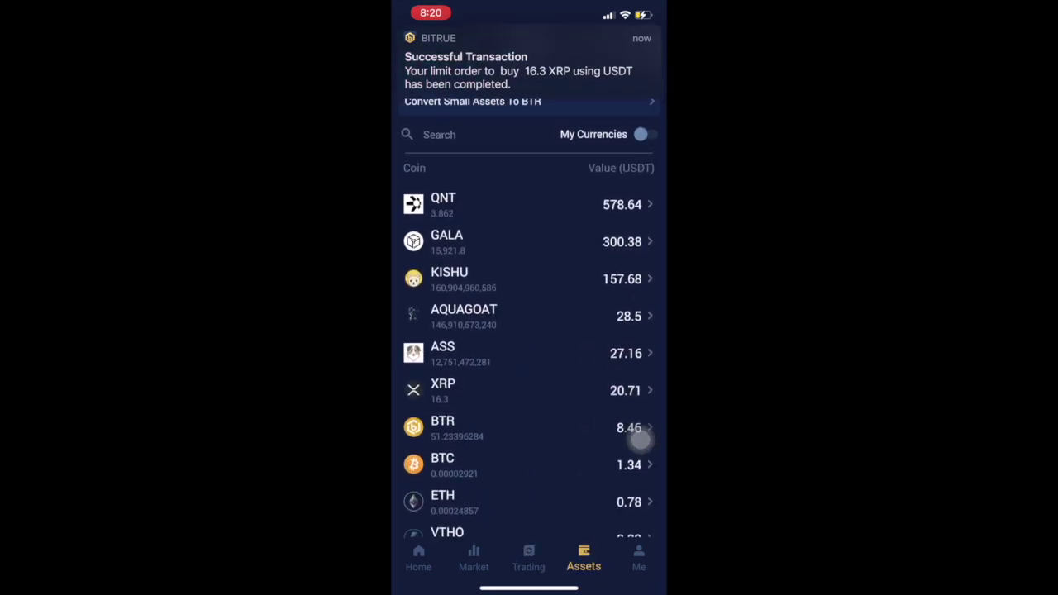
scroll(637, 439, down, 2)
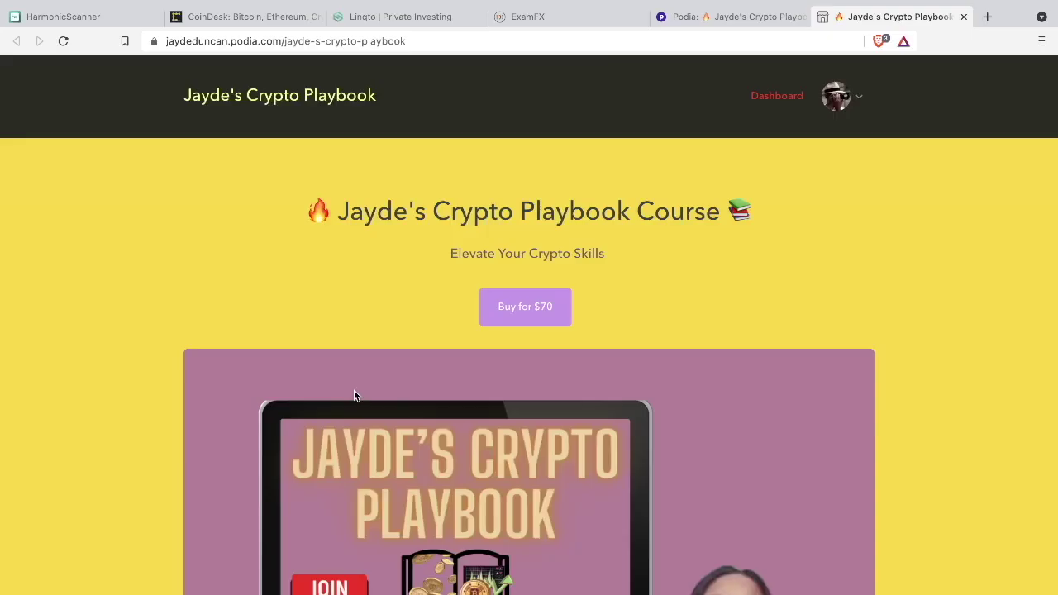
scroll(354, 390, down, 1)
- Scroll the $70 Podia Crypto Playbook curriculum down to the BONUS PLAYS section
scroll(354, 390, down, 1)
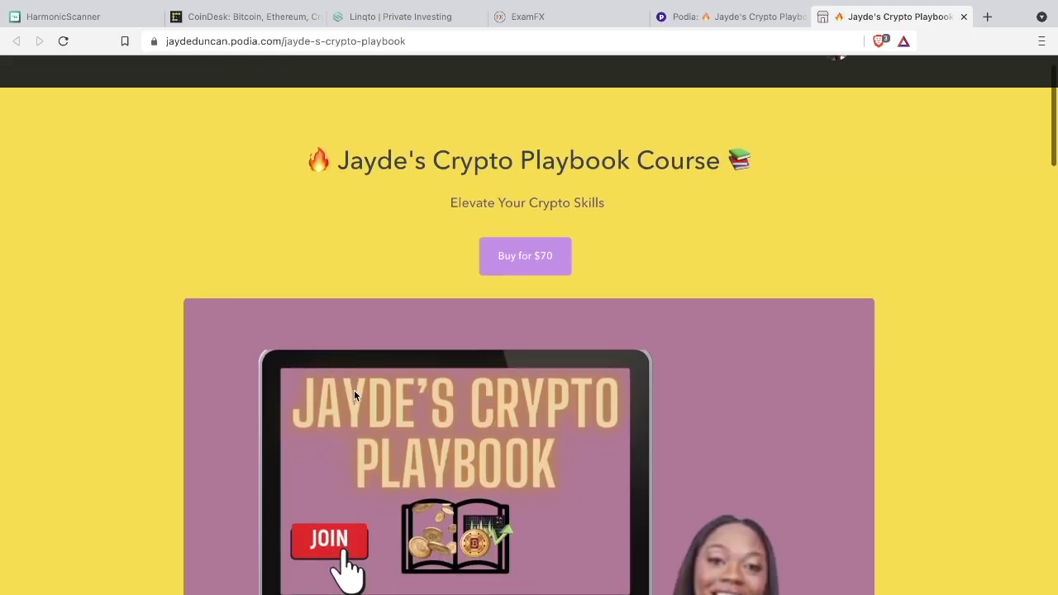
scroll(353, 390, down, 2)
scroll(354, 393, up, 1)
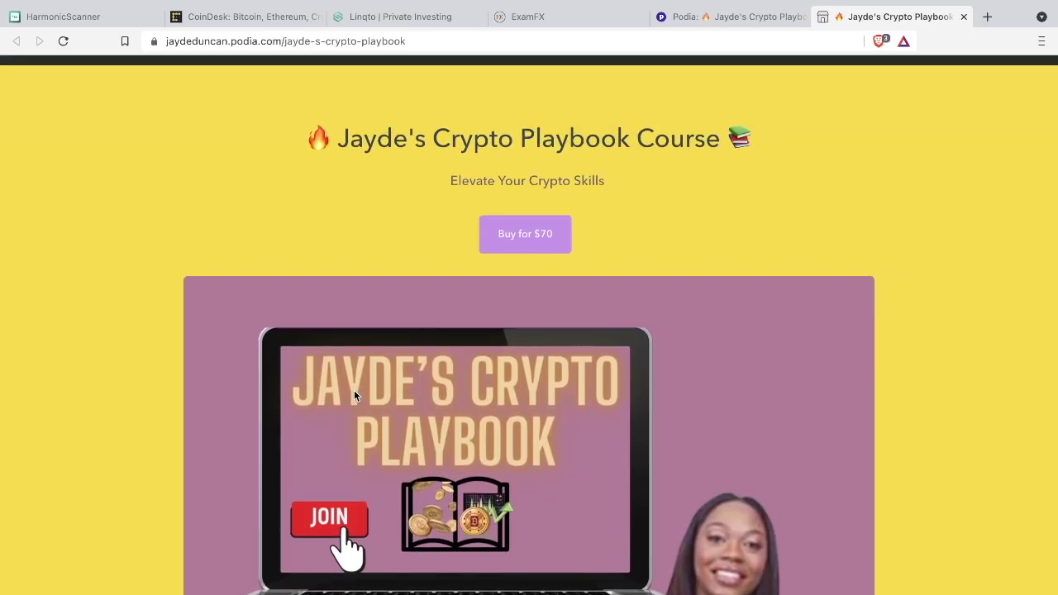
scroll(353, 392, down, 1)
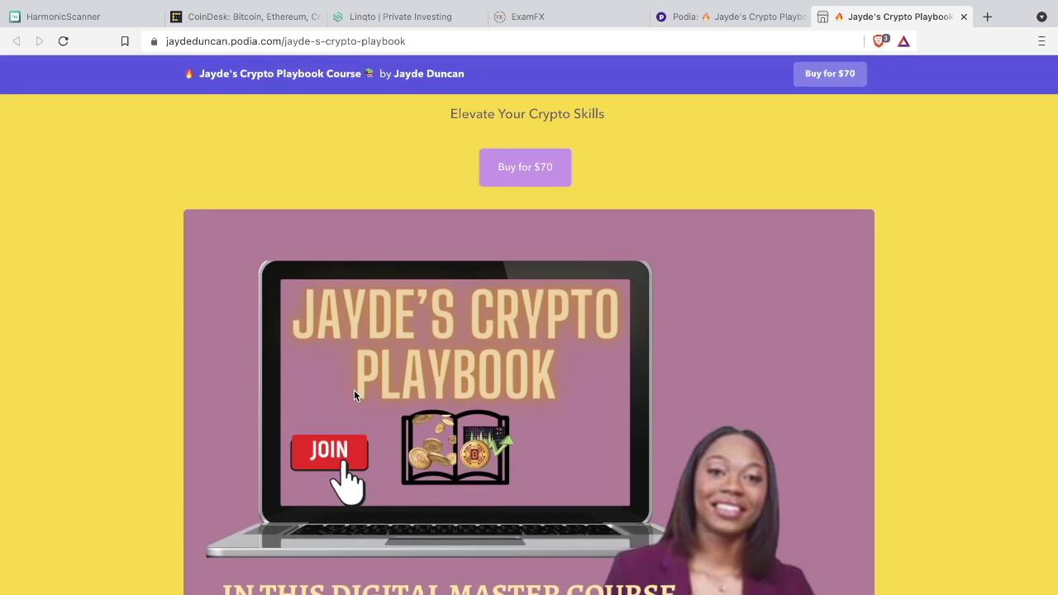
scroll(354, 395, down, 2)
scroll(354, 395, down, 1)
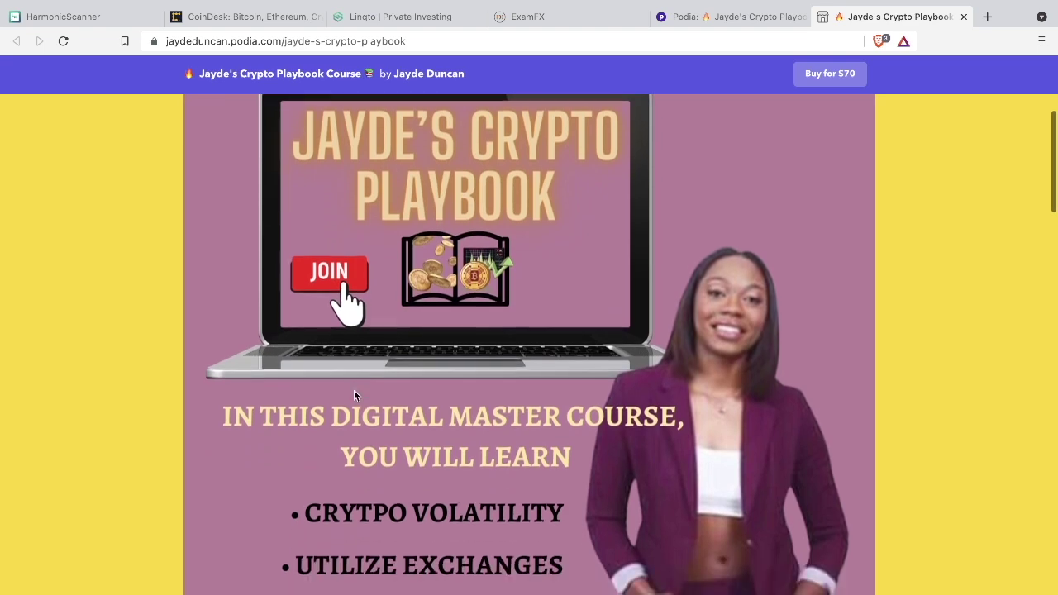
scroll(353, 395, down, 1)
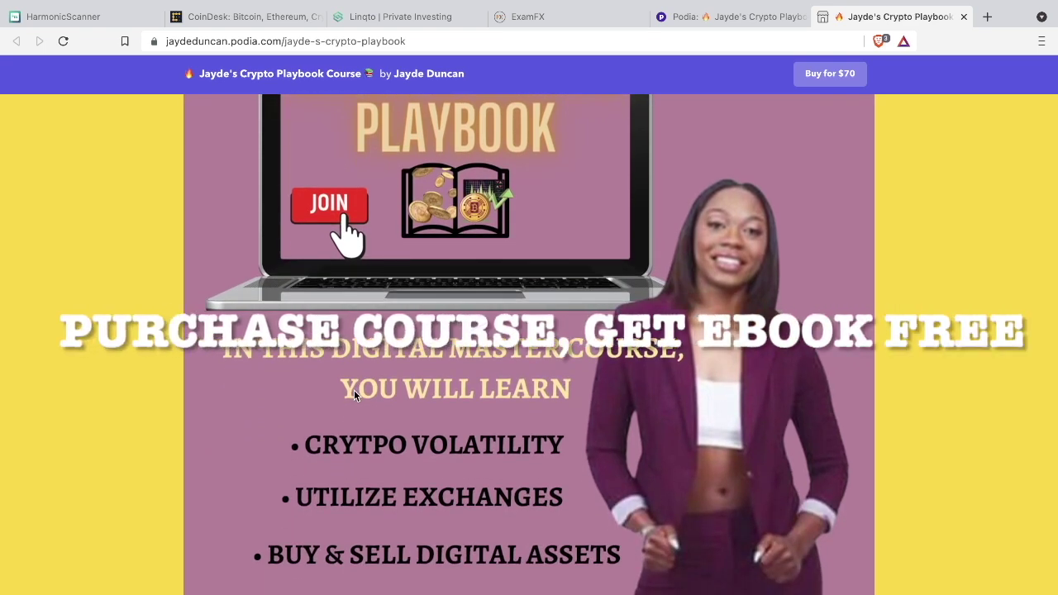
scroll(354, 395, down, 1)
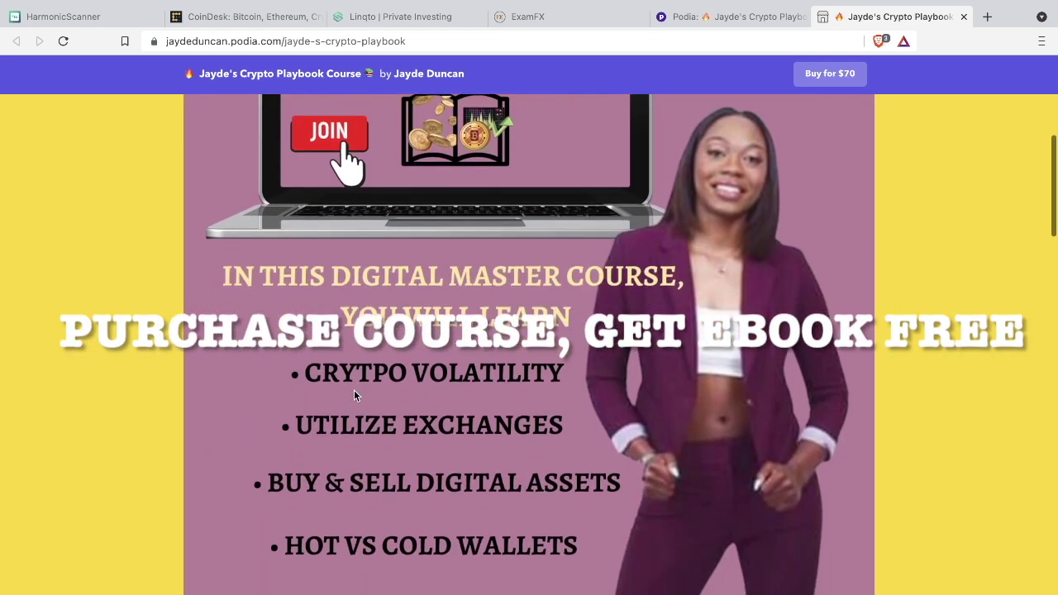
scroll(353, 395, down, 2)
scroll(354, 395, down, 1)
scroll(353, 395, down, 2)
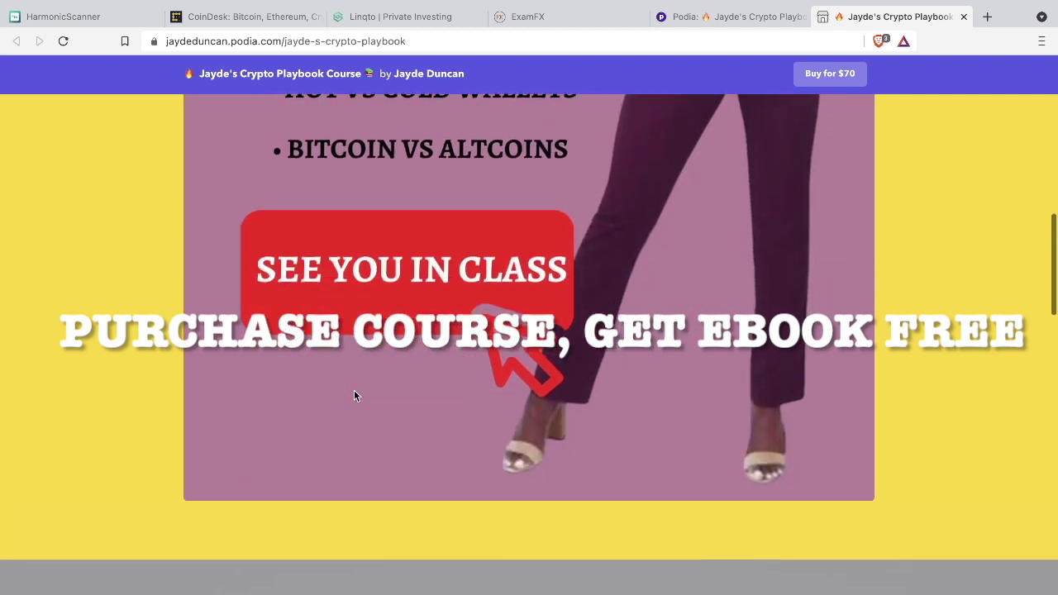
scroll(354, 395, down, 2)
scroll(353, 395, down, 2)
scroll(353, 395, down, 2)
scroll(354, 395, down, 1)
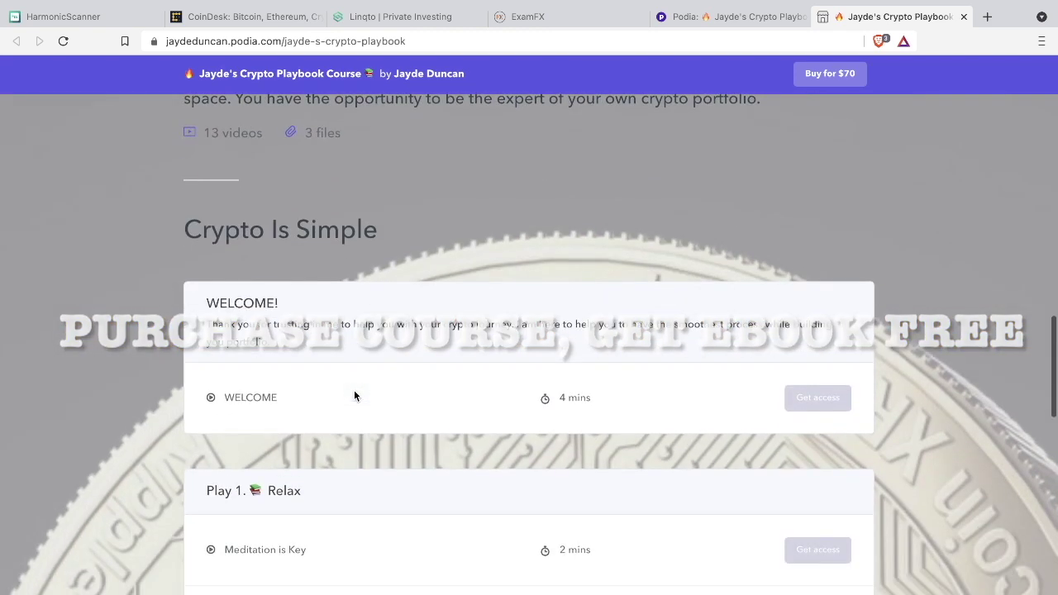
scroll(353, 395, down, 3)
scroll(353, 395, down, 2)
scroll(354, 395, down, 2)
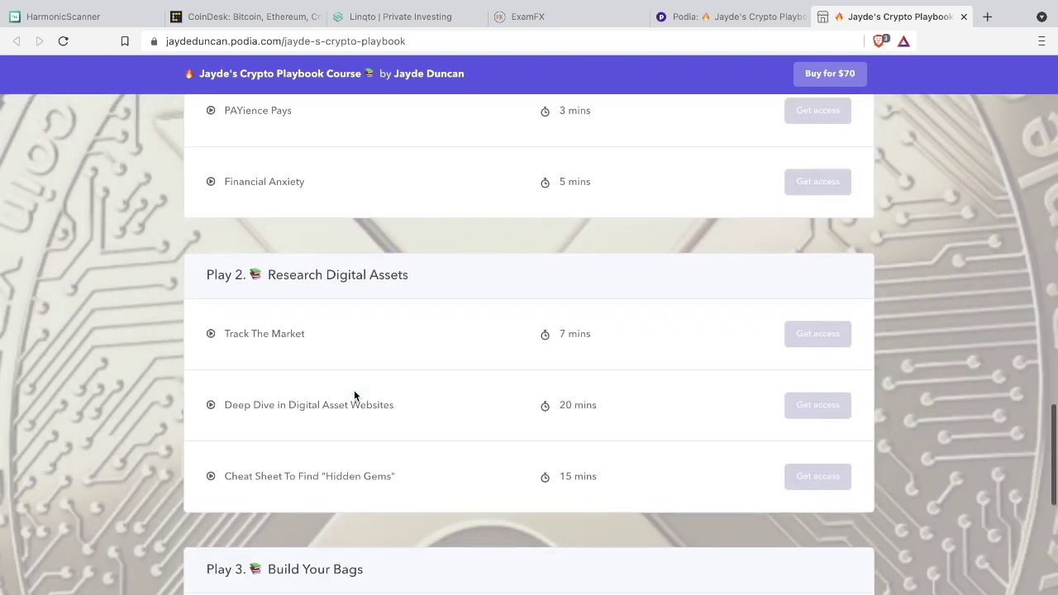
scroll(353, 395, down, 2)
scroll(354, 395, down, 1)
scroll(354, 395, down, 2)
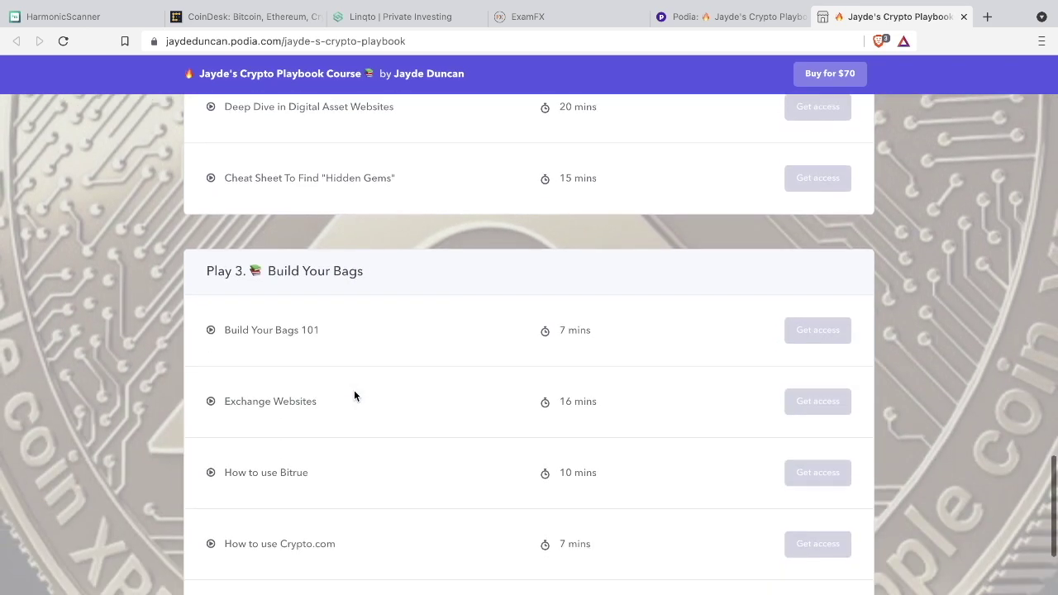
scroll(353, 392, down, 2)
scroll(354, 392, down, 3)
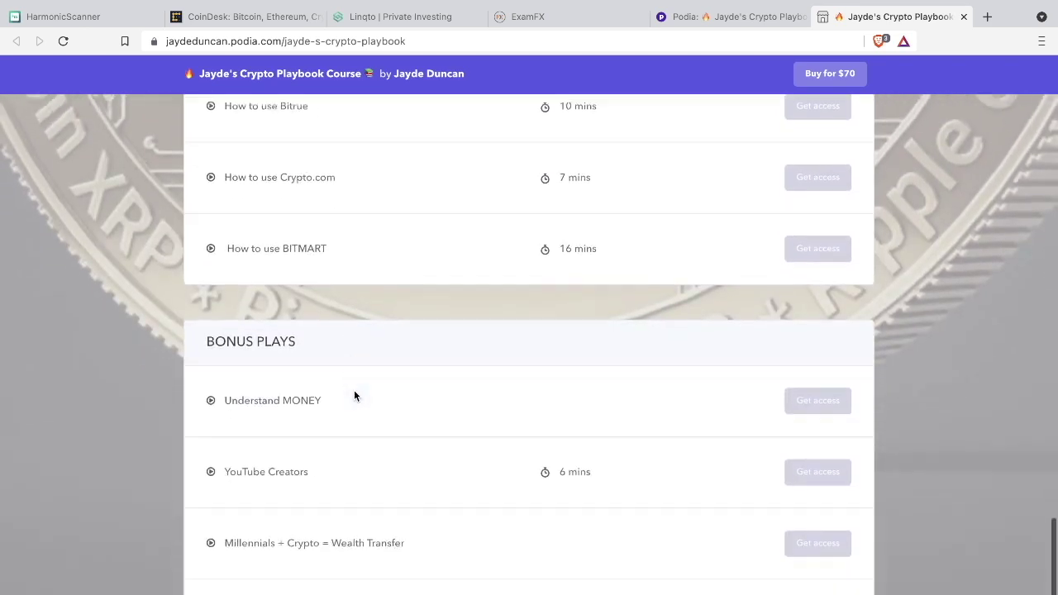
scroll(354, 391, down, 1)
scroll(354, 391, down, 2)
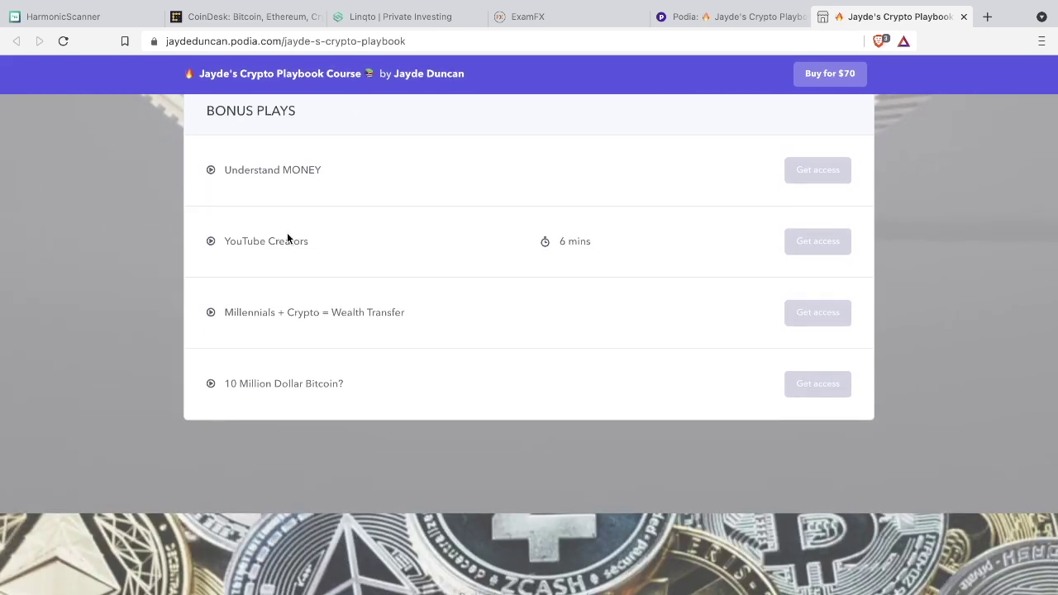